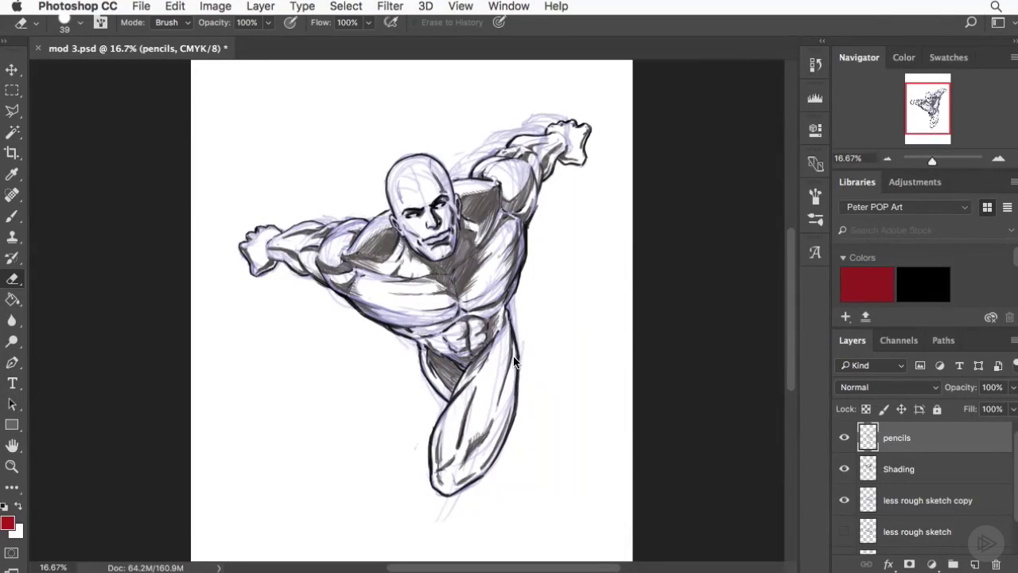
- Create a new layer above the pencils layer and name it costume
left_click(974, 564)
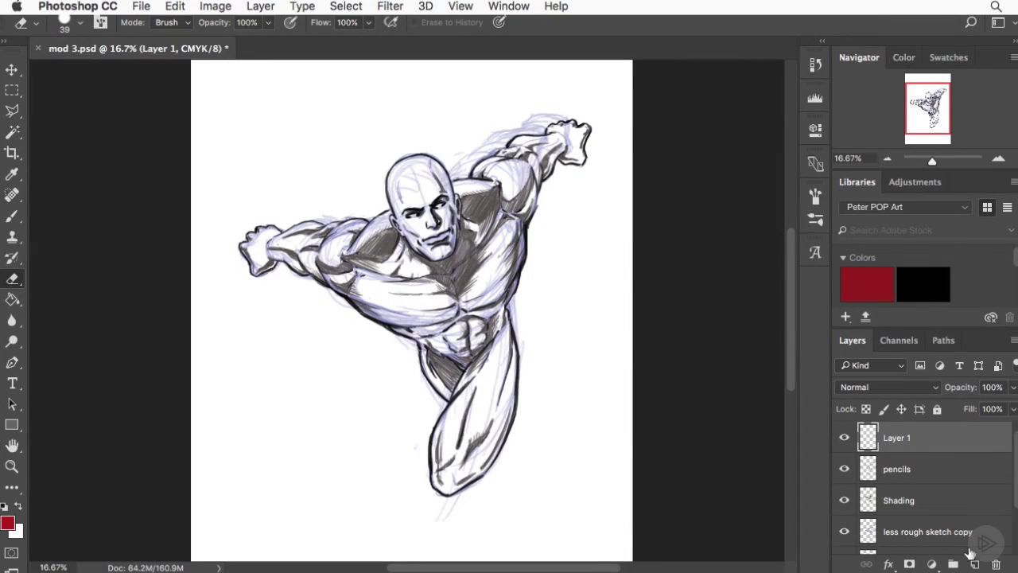
double_click(892, 437)
type("cos")
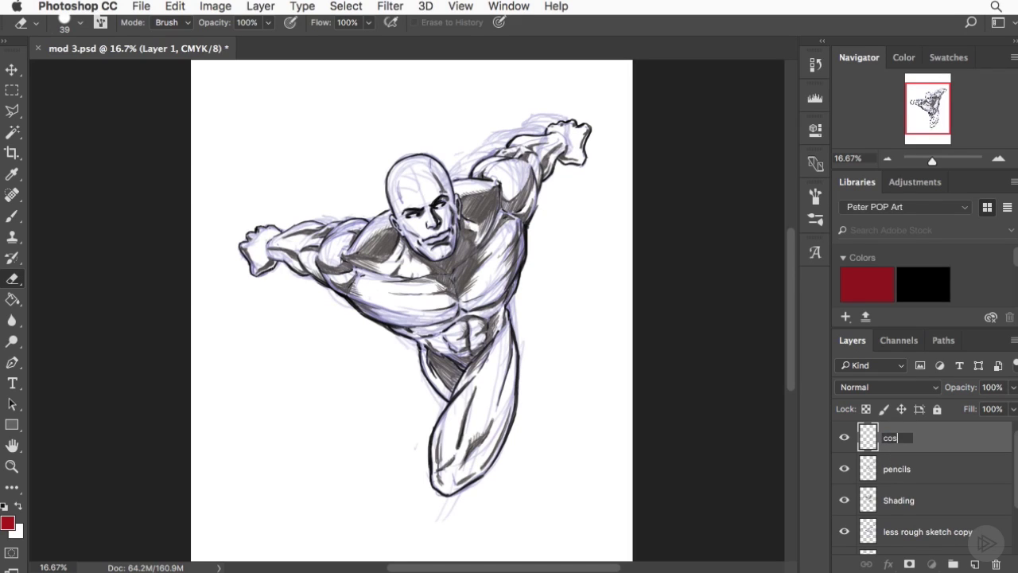
type("tume")
key("Return")
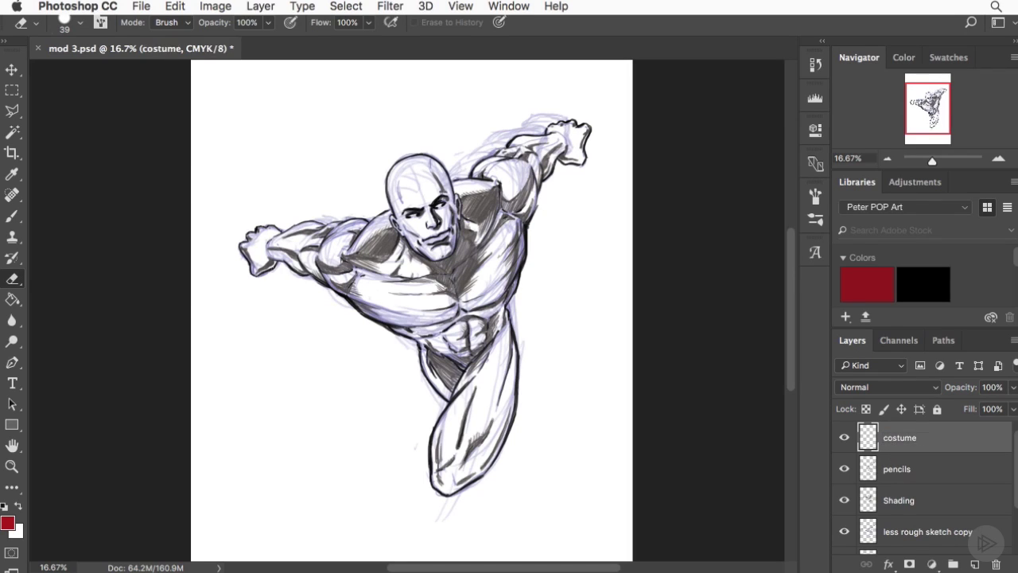
- Choose the Brush tool with a 6 px tip and set the foreground colour to a brighter red
left_click(11, 216)
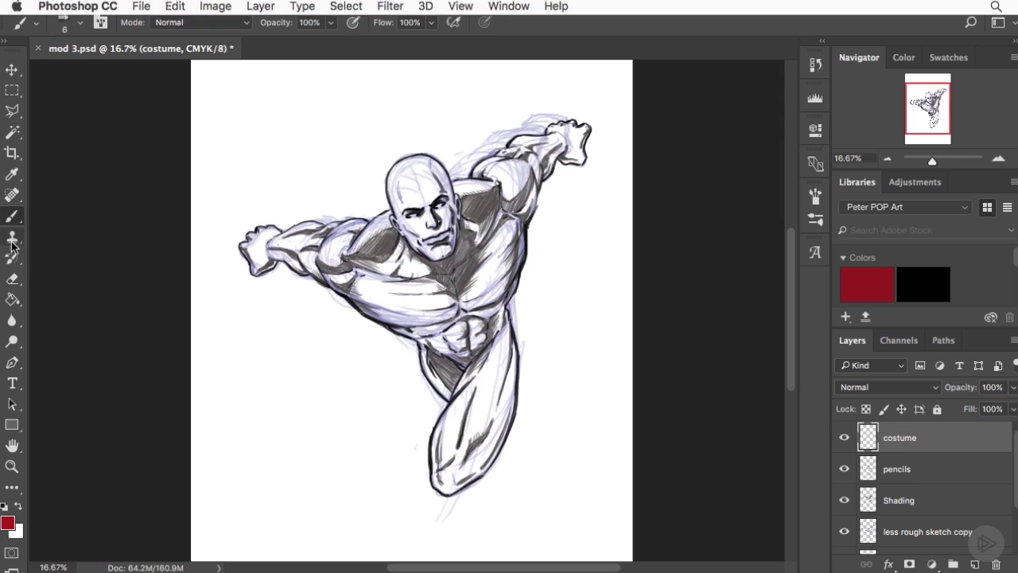
left_click(7, 522)
left_click_drag(352, 320, 350, 295)
left_click(523, 257)
left_click(80, 27)
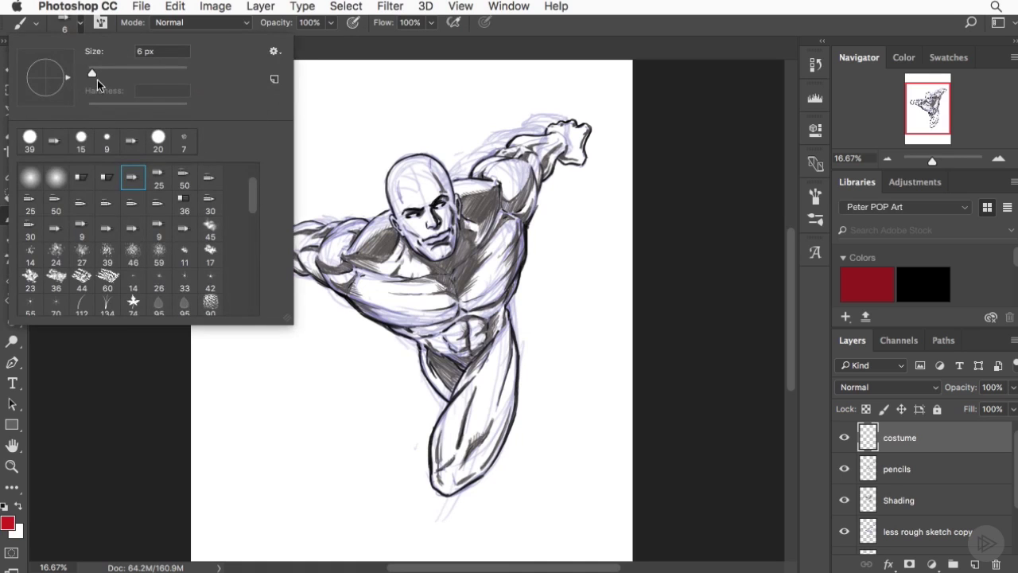
left_click(94, 344)
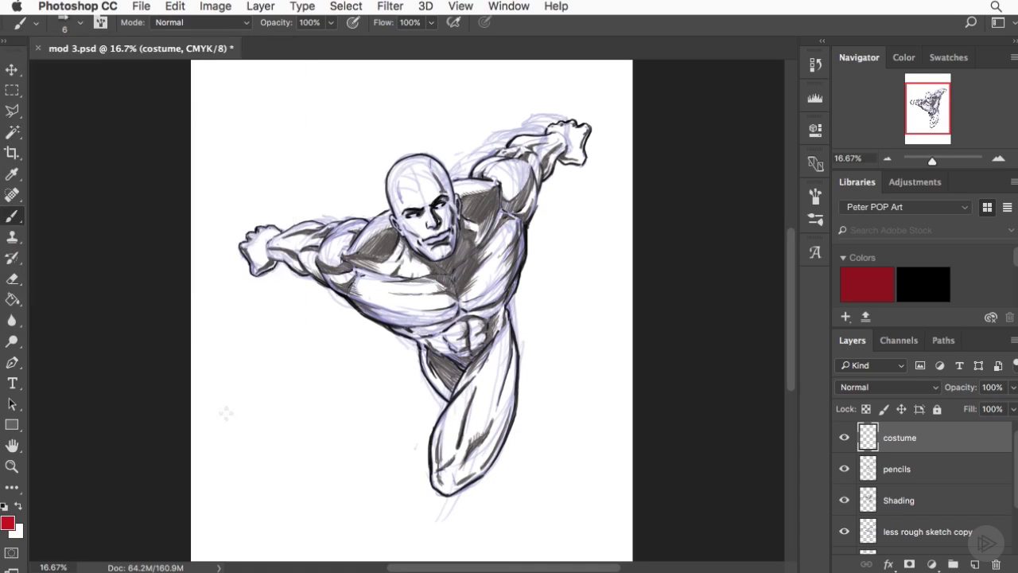
- Draw the lower edge of a mask in red across the nose and cheeks and down the jaw
left_click(999, 161)
left_click_drag(925, 106, 937, 102)
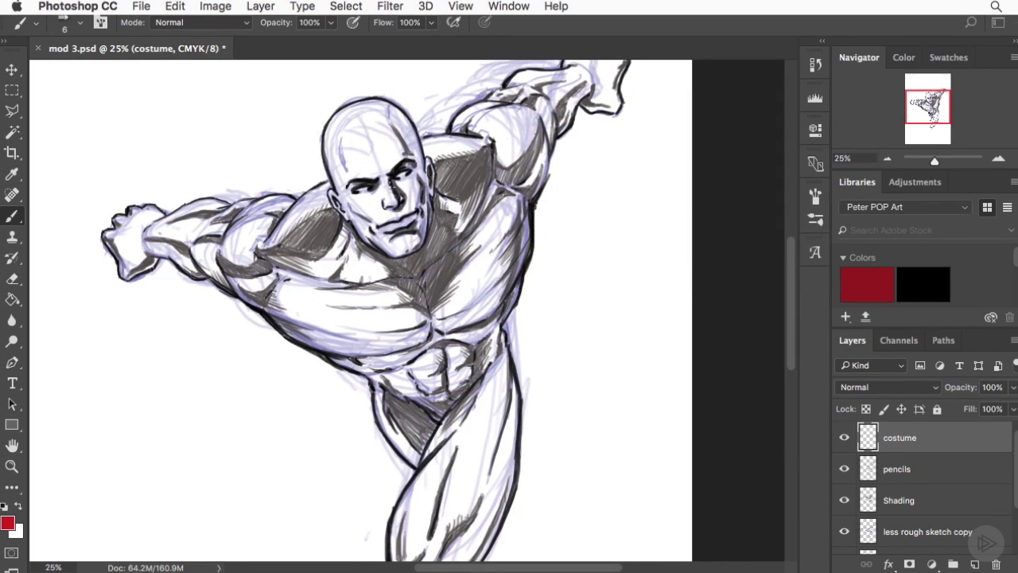
mouse_move(391, 189)
left_mouse_down()
mouse_move(353, 215)
mouse_move(366, 241)
left_mouse_up()
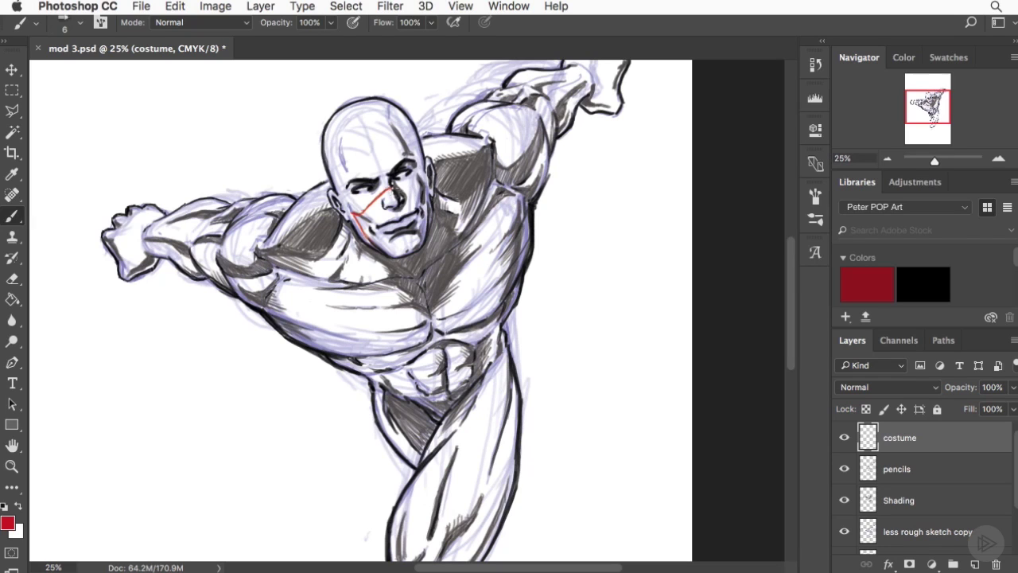
left_click_drag(388, 189, 425, 189)
mouse_move(427, 205)
left_mouse_down()
mouse_move(430, 215)
mouse_move(418, 190)
mouse_move(378, 199)
left_mouse_up()
left_click(12, 279)
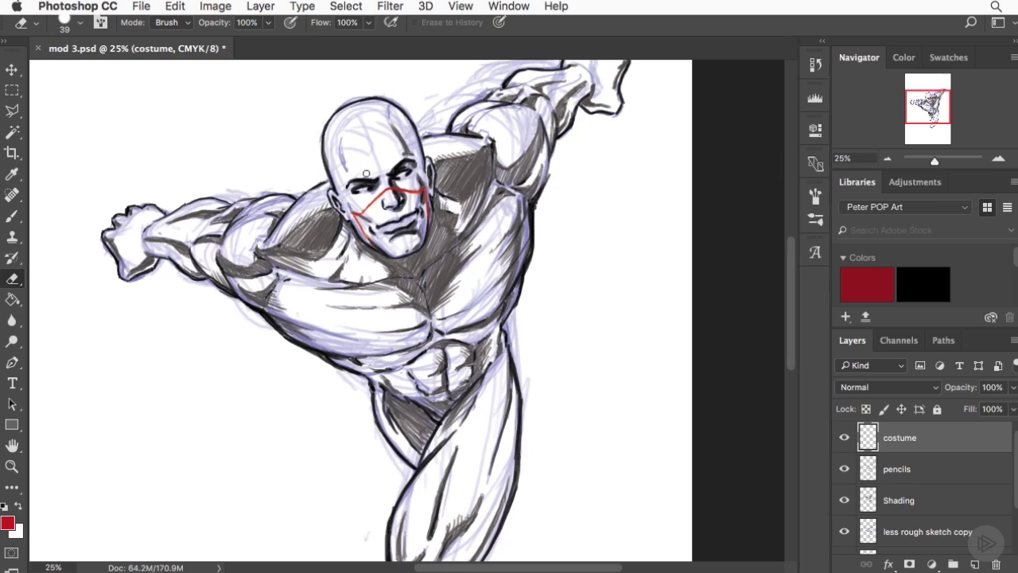
key("b")
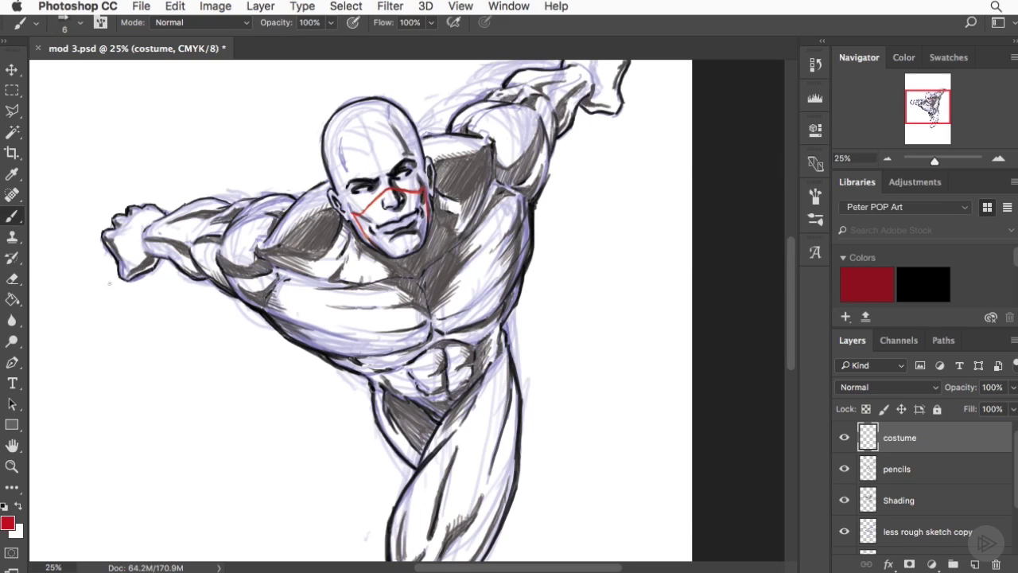
- Move the costume layer below the pencils layer and draw curved red glove edges around both forearms
left_click_drag(914, 445, 919, 493)
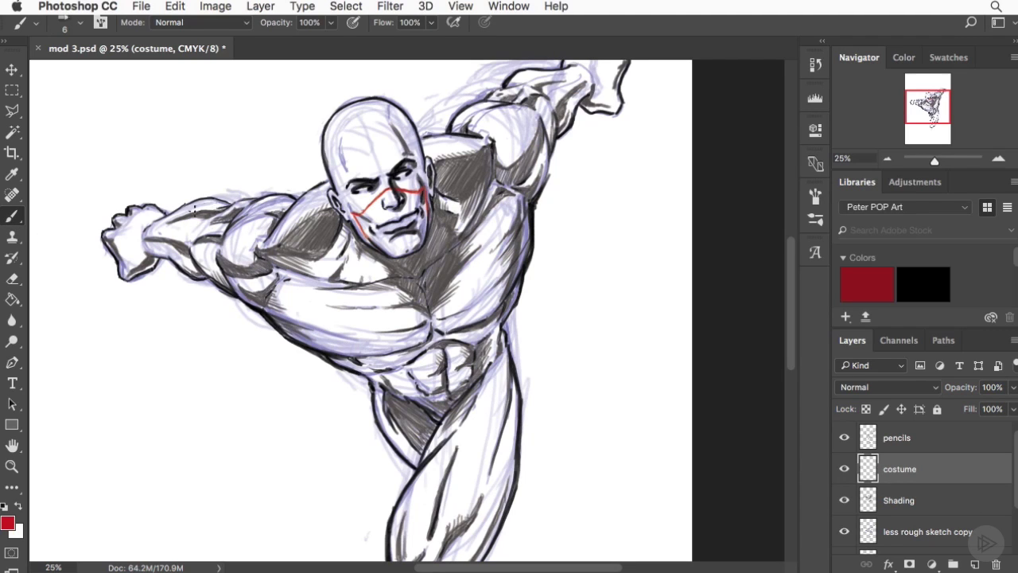
mouse_move(194, 208)
left_mouse_down()
mouse_move(173, 249)
mouse_move(183, 225)
mouse_move(182, 263)
mouse_move(172, 253)
mouse_move(192, 277)
left_mouse_up()
left_click_drag(191, 212, 175, 262)
left_click(13, 280)
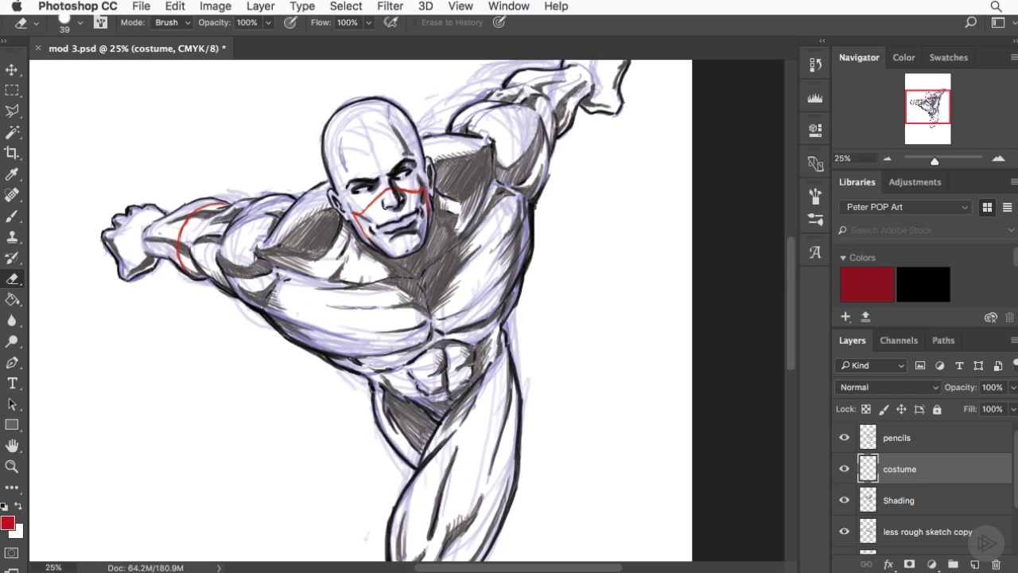
left_click(12, 215)
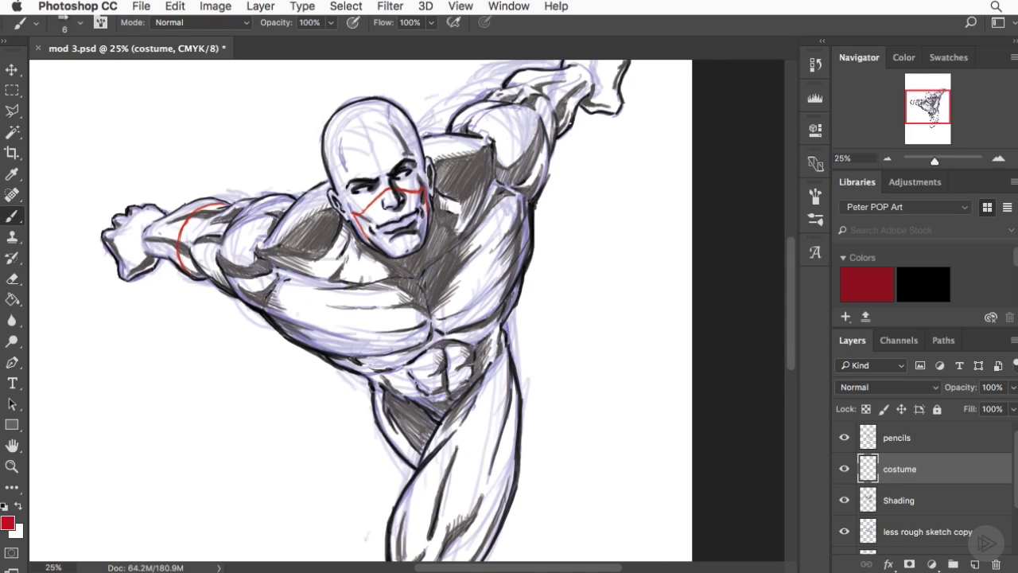
mouse_move(571, 123)
left_mouse_down()
mouse_move(553, 85)
mouse_move(520, 73)
mouse_move(552, 83)
mouse_move(570, 109)
left_mouse_up()
key("ctrl+z")
- Draw red costume lines along both sides of the torso and the underside of the raised upper arm
mouse_move(226, 277)
left_mouse_down()
mouse_move(346, 341)
mouse_move(286, 318)
mouse_move(294, 324)
mouse_move(377, 352)
mouse_move(341, 344)
mouse_move(367, 355)
left_mouse_up()
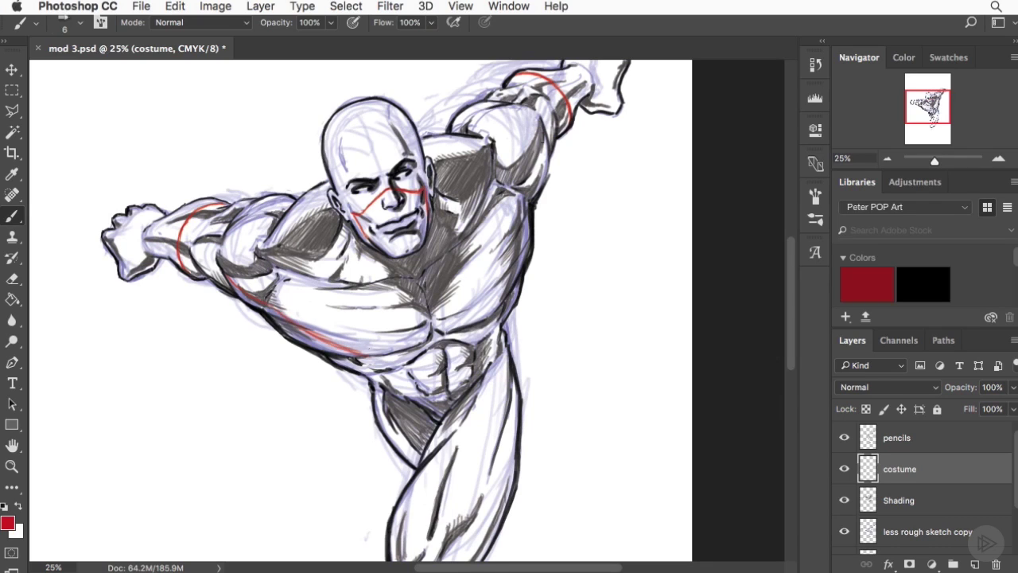
mouse_move(547, 137)
left_mouse_down()
mouse_move(543, 171)
mouse_move(547, 136)
left_mouse_up()
left_click_drag(524, 205, 487, 316)
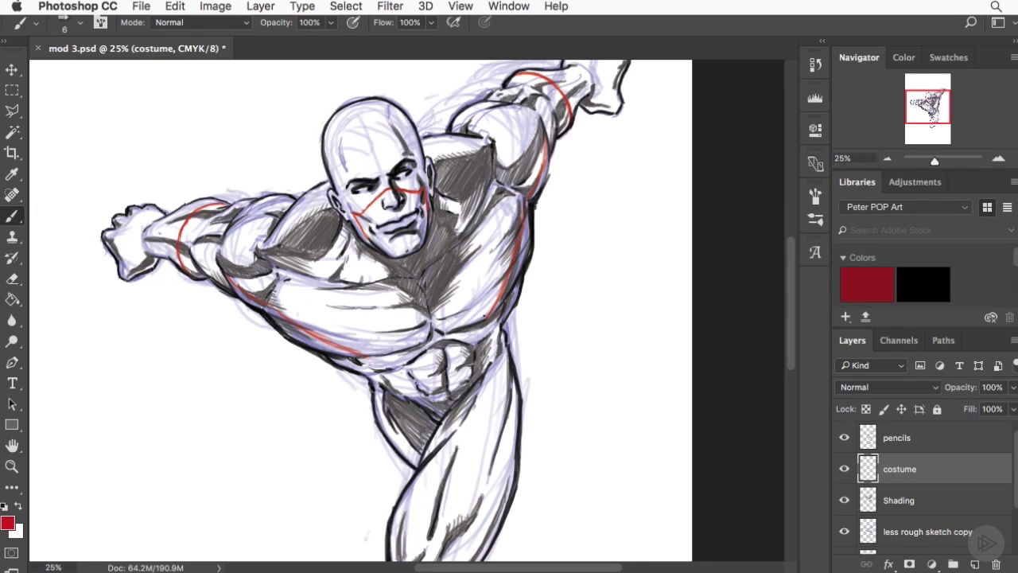
left_click_drag(487, 326, 466, 380)
- Continue the red costume line across the lower abdomen and strengthen the line along the left side of the chest
left_click_drag(368, 357, 434, 397)
left_click_drag(360, 351, 306, 329)
left_click(12, 279)
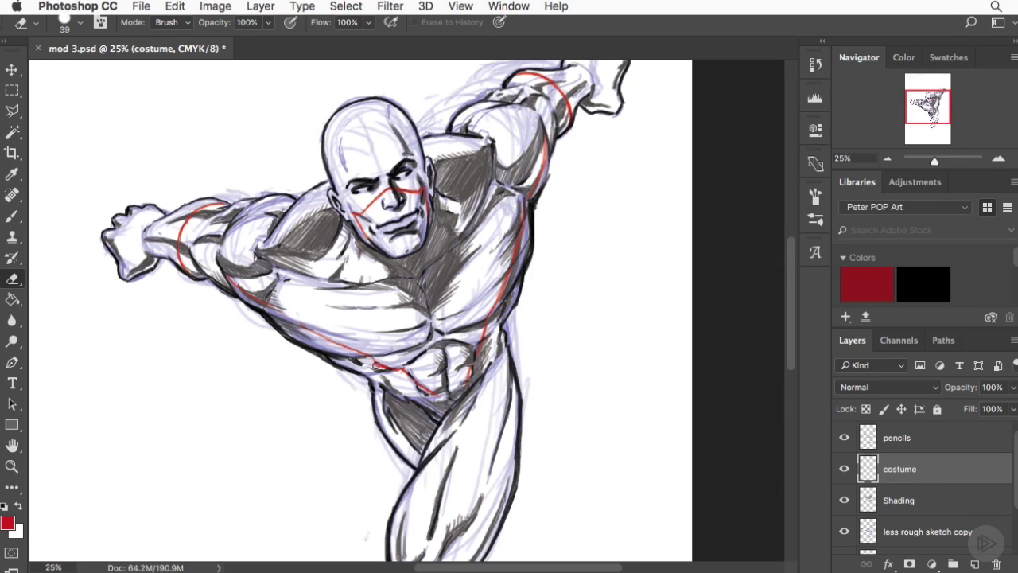
left_click(13, 217)
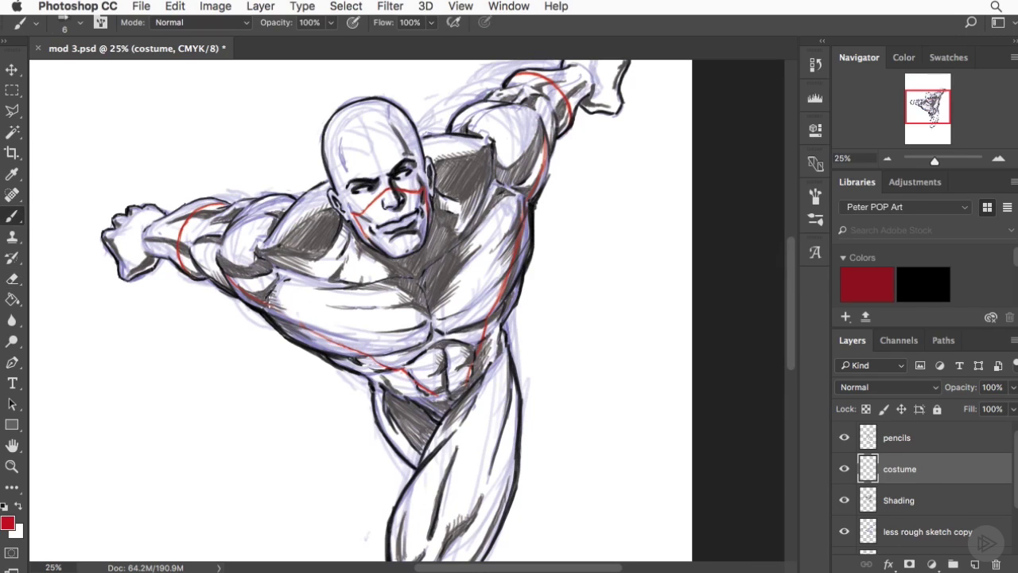
left_click_drag(264, 298, 376, 361)
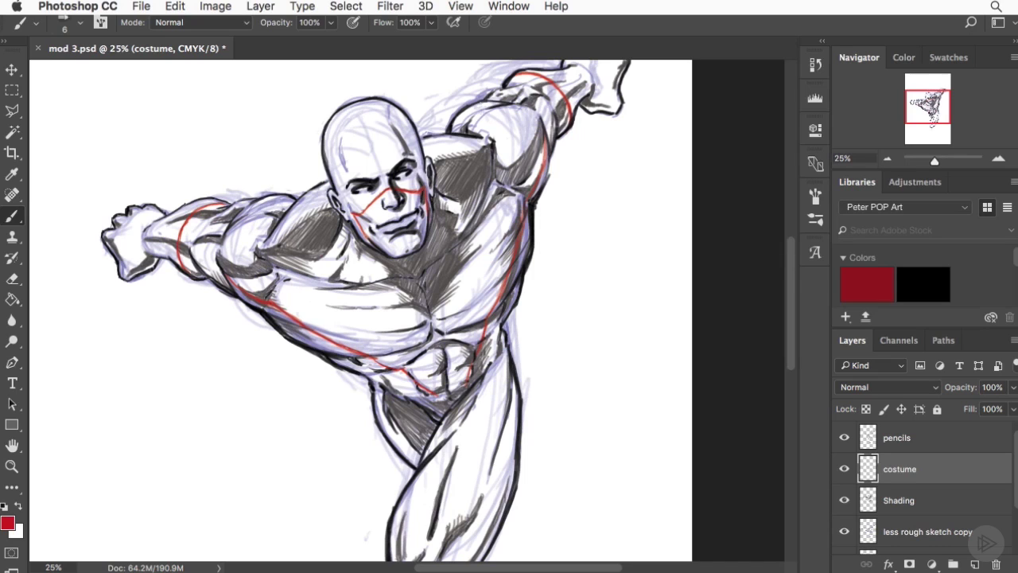
- Draw curved red costume lines over both shoulders, erasing and redrawing the one on the left shoulder
left_click_drag(498, 105, 459, 115)
left_click_drag(301, 199, 238, 215)
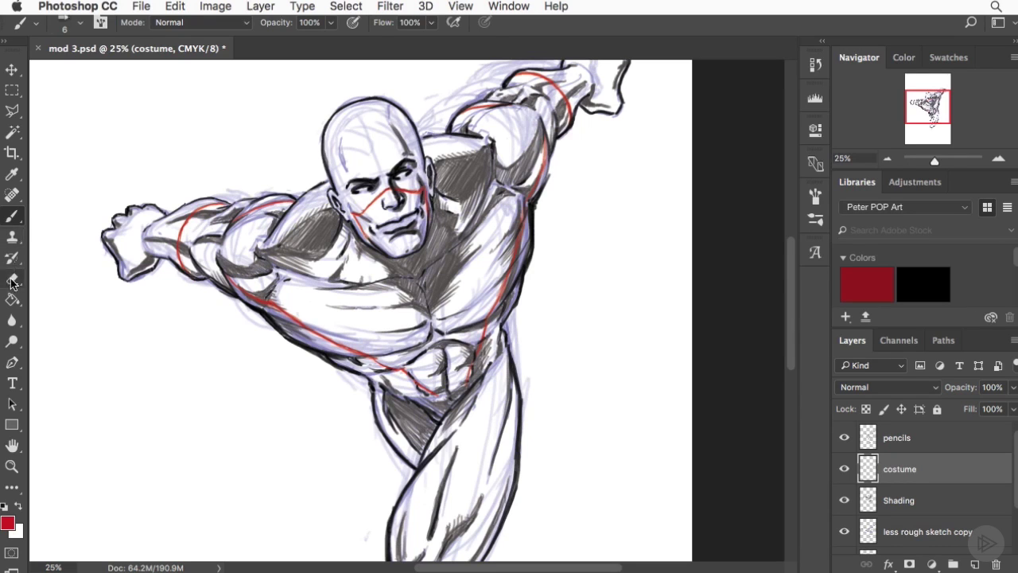
left_click(12, 280)
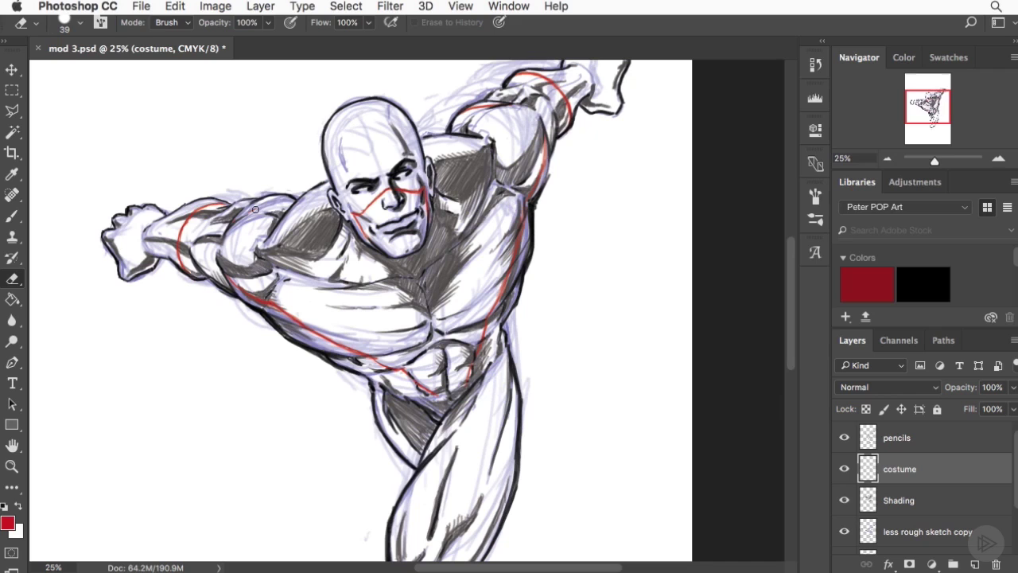
left_click(12, 216)
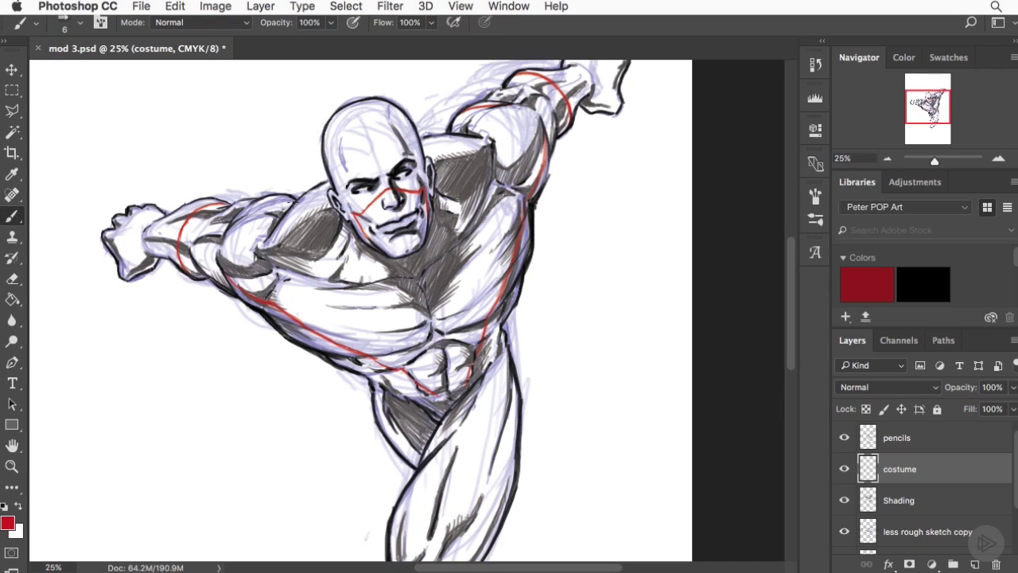
left_click_drag(295, 202, 239, 216)
- Draw the upper and lower edges of a red belt across the figure's waist
left_click_drag(501, 332, 482, 369)
left_click_drag(433, 395, 374, 385)
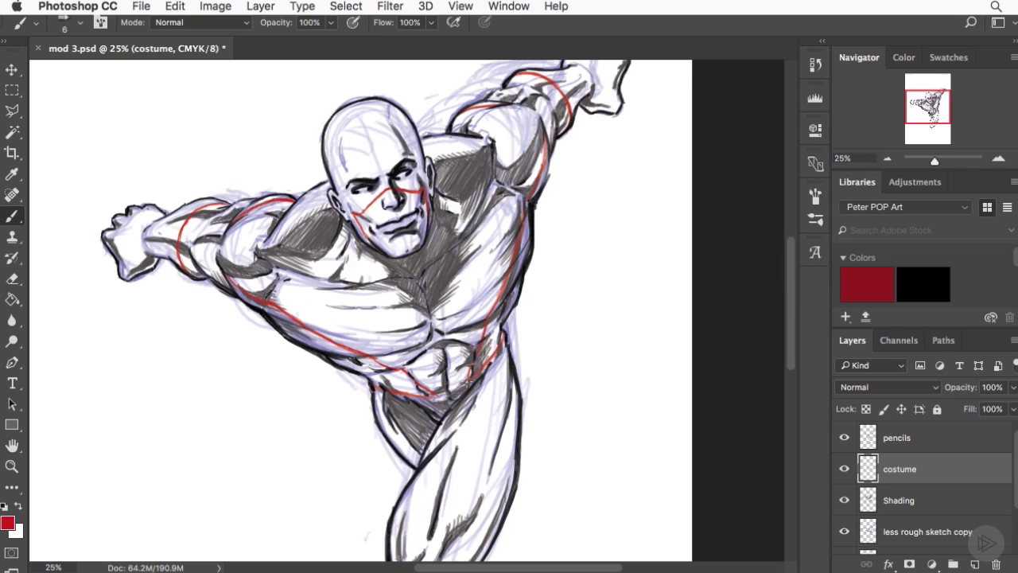
mouse_move(464, 385)
left_mouse_down()
mouse_move(424, 397)
mouse_move(437, 404)
mouse_move(464, 392)
left_mouse_up()
left_click_drag(376, 392, 435, 408)
left_click_drag(373, 387, 382, 396)
- Add a short red mask stroke up the right side of the face beside the ear
left_click(888, 159)
left_click(888, 158)
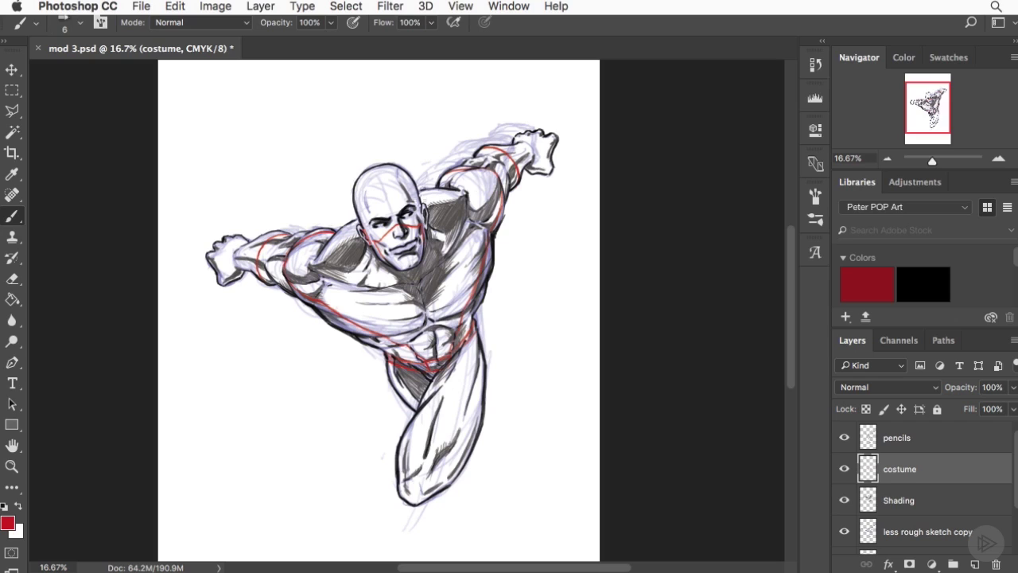
left_click_drag(421, 229, 424, 211)
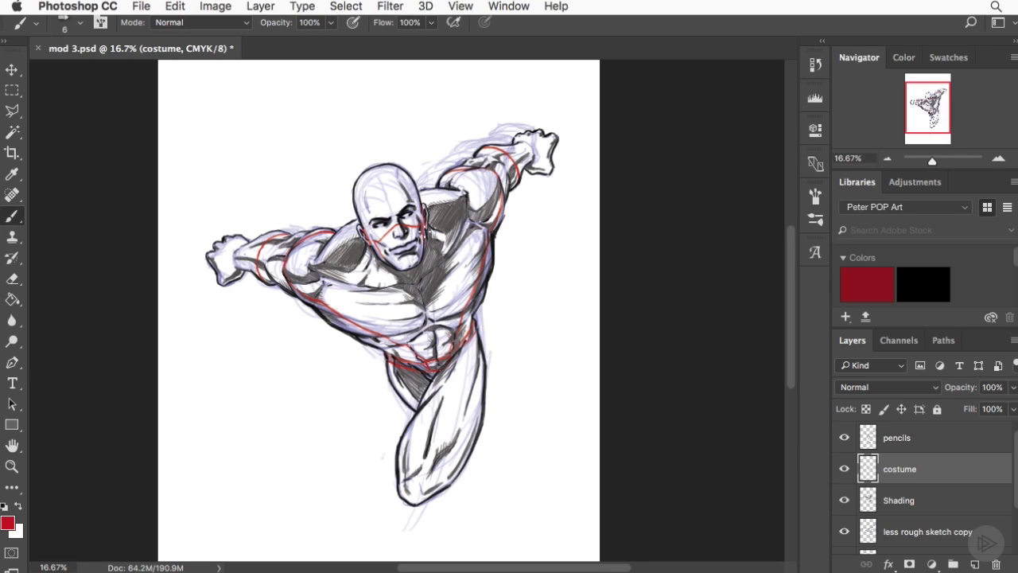